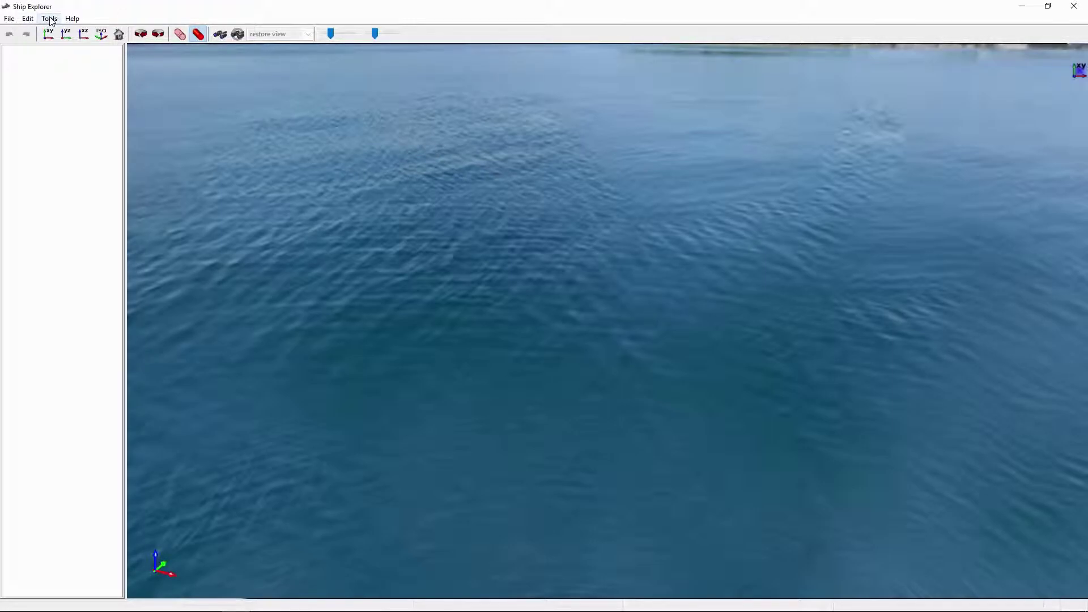
- Open the Tools menu to list Ship Explorer's available tools
click(51, 21)
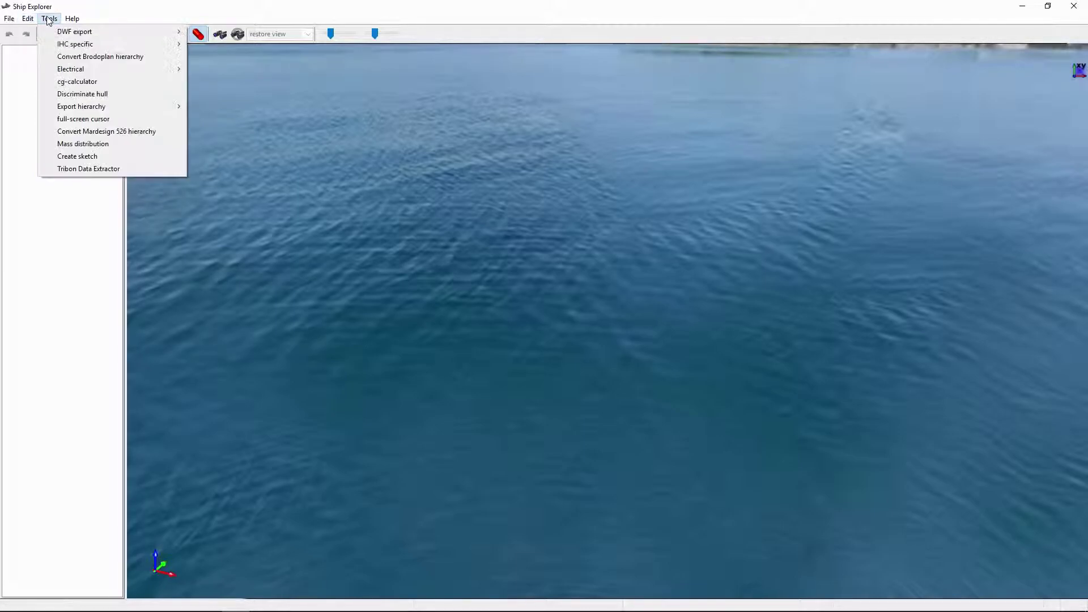
- Launch the Tribon Data Extractor with active project 526 and class LR
click(86, 169)
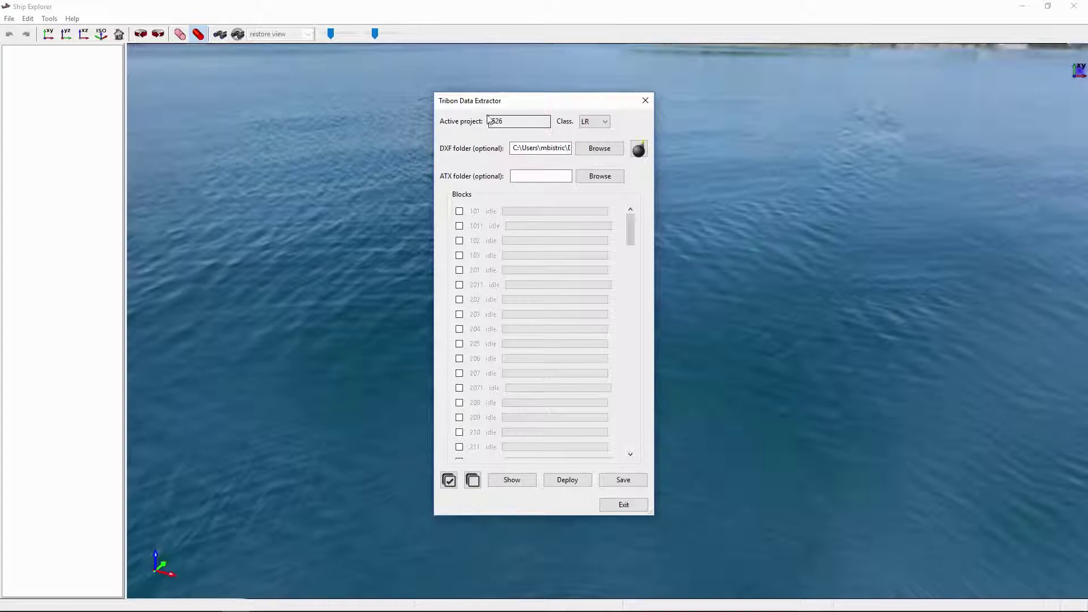
click(504, 123)
click(607, 122)
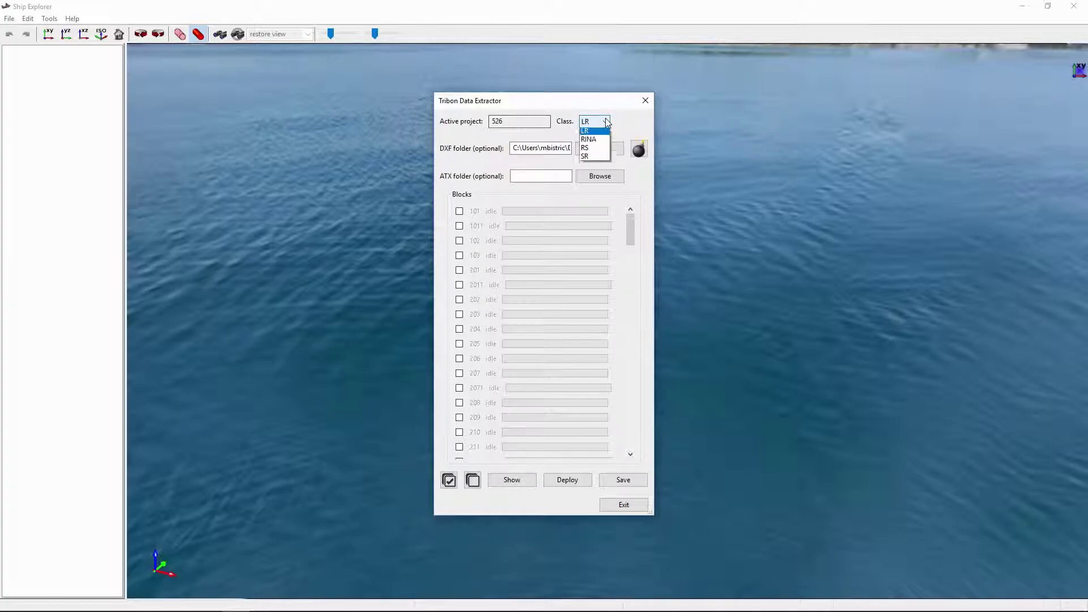
click(607, 121)
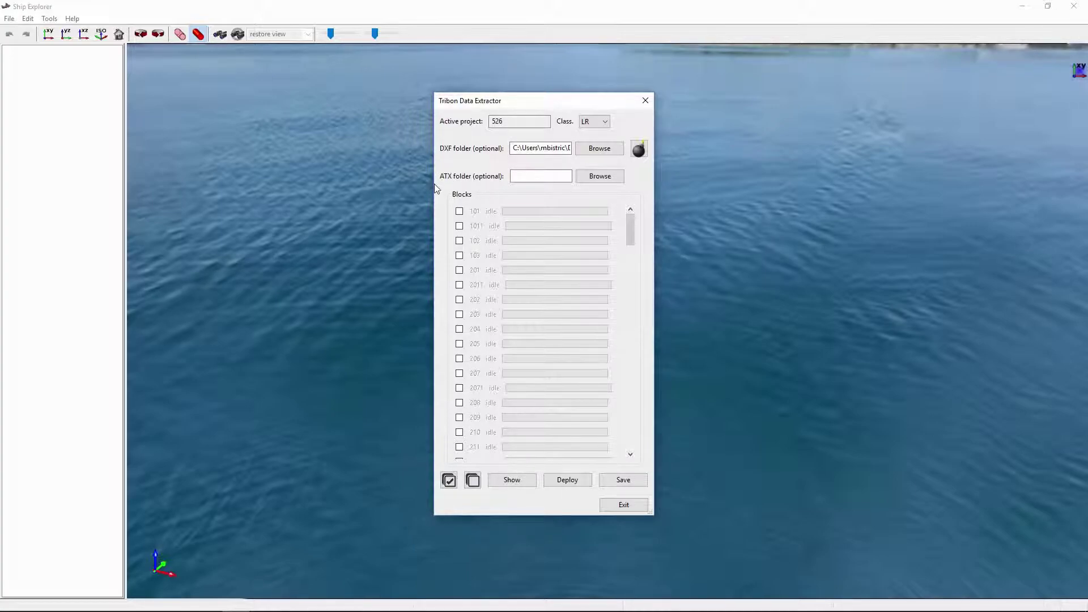
- Tick blocks 203, 204 and 205 in the extractor's block list
click(537, 176)
mouse_move(630, 234)
mouse_down()
mouse_move(624, 379)
mouse_move(628, 227)
mouse_up()
click(459, 314)
click(459, 344)
click(459, 329)
- Try Uncheck all and Check all, then leave only block 101 ticked
click(473, 480)
click(449, 481)
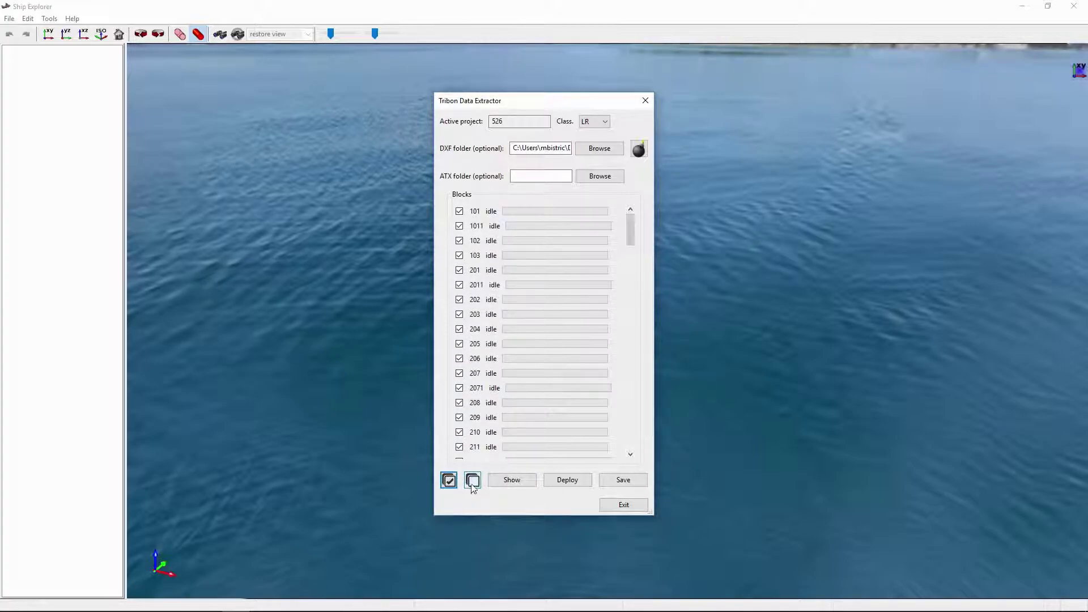
click(473, 481)
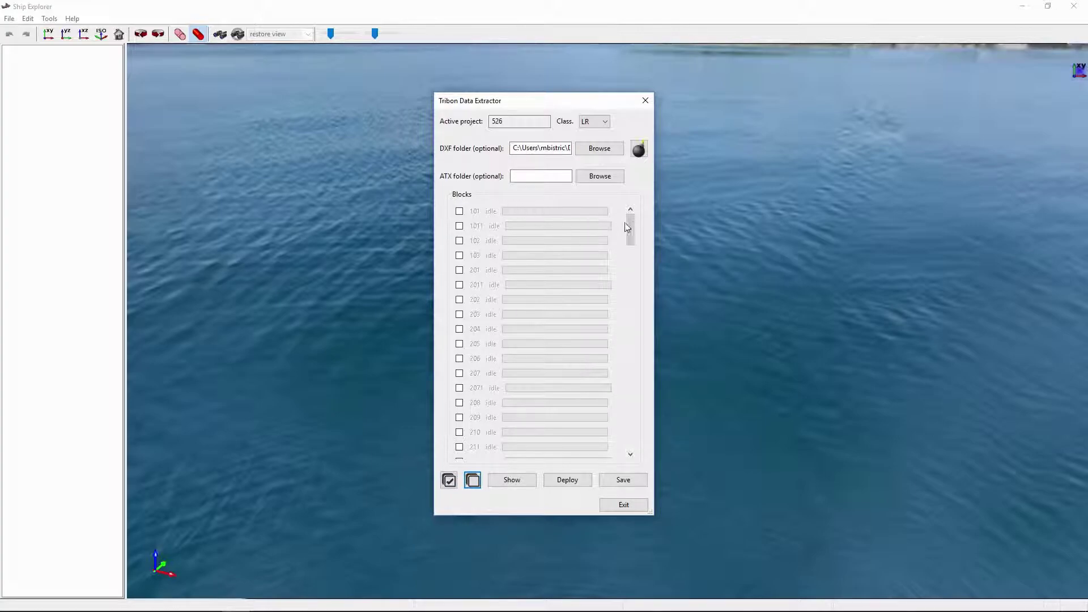
click(460, 211)
- Extract block 101 into the 3D view, acknowledge the Done message, and exit the extractor
click(511, 482)
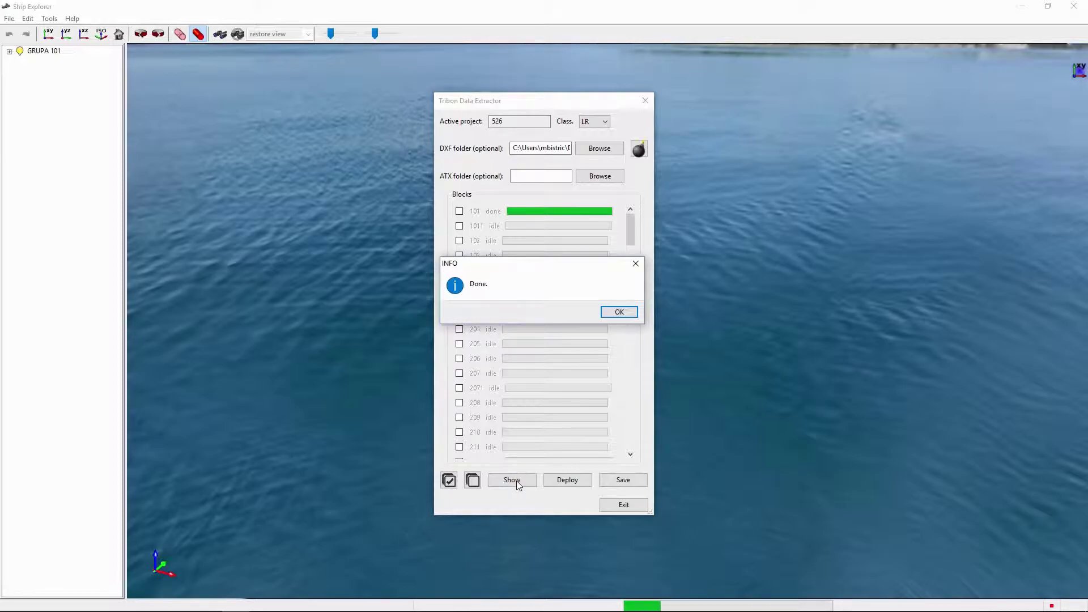
click(620, 312)
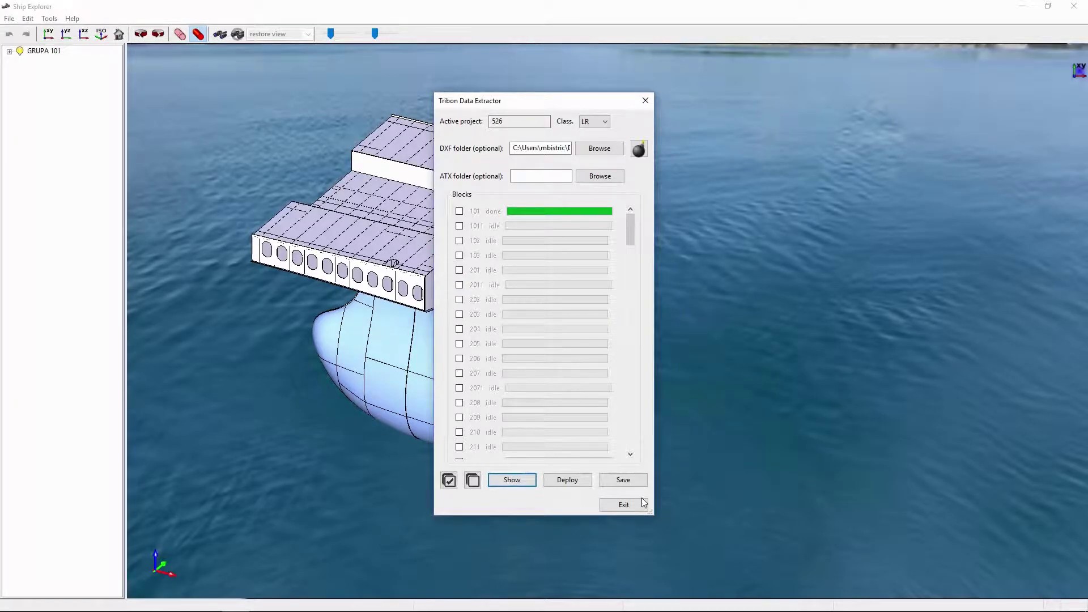
click(623, 504)
- Orbit and zoom onto the deck, then select the profile between two deck brackets
mouse_move(427, 209)
middle_down()
mouse_move(581, 182)
mouse_move(508, 222)
middle_up()
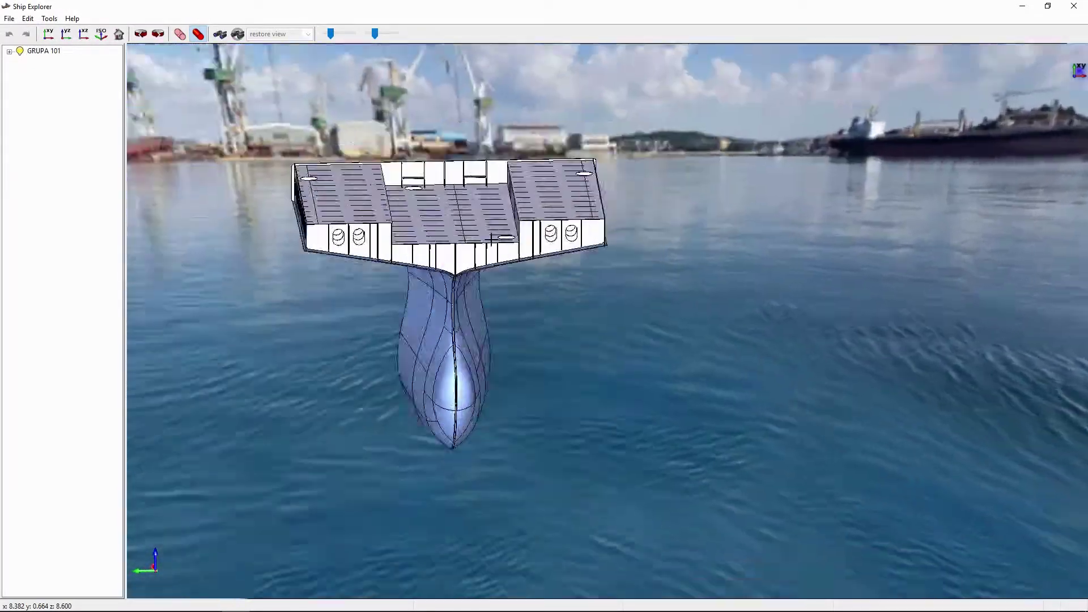
scroll(486, 177, up, 3)
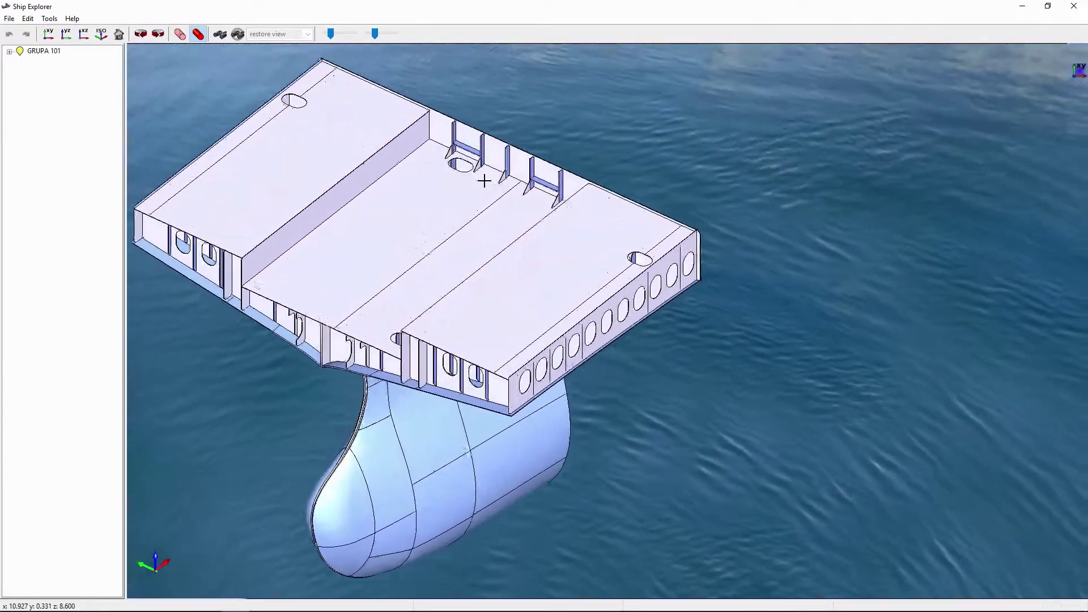
scroll(493, 199, up, 3)
scroll(664, 322, up, 2)
scroll(665, 321, down, 3)
mouse_move(753, 338)
middle_down()
mouse_move(765, 250)
mouse_move(751, 274)
mouse_move(719, 272)
mouse_move(780, 260)
mouse_move(674, 282)
middle_up()
scroll(751, 275, up, 3)
scroll(760, 269, up, 2)
scroll(767, 257, up, 2)
click(739, 274)
- Show the HP*140X7 profile's properties and inspect its end A and end B connection values
right_click(685, 293)
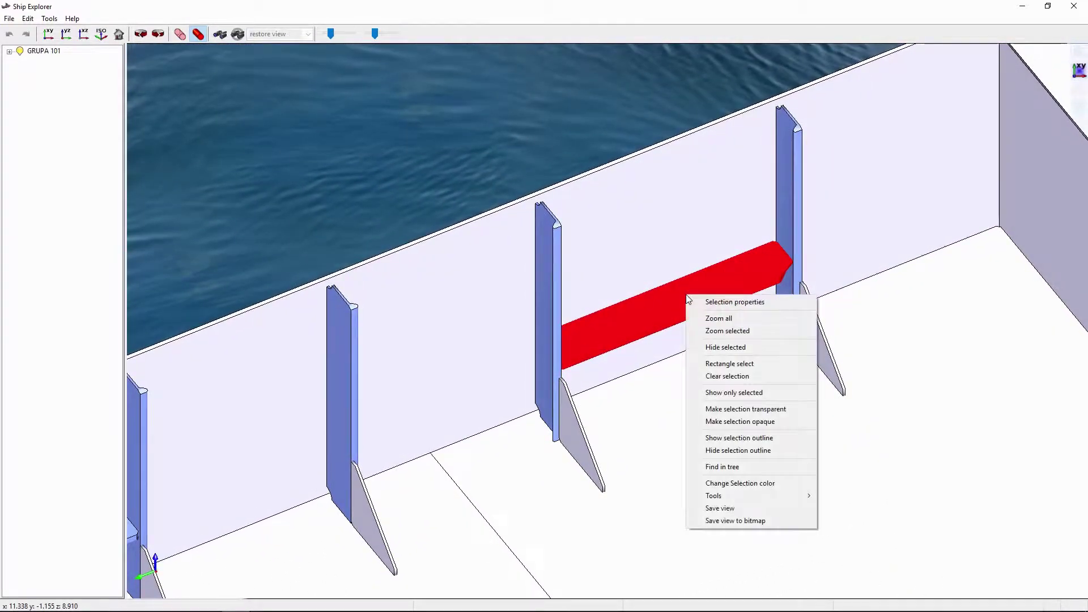
click(717, 299)
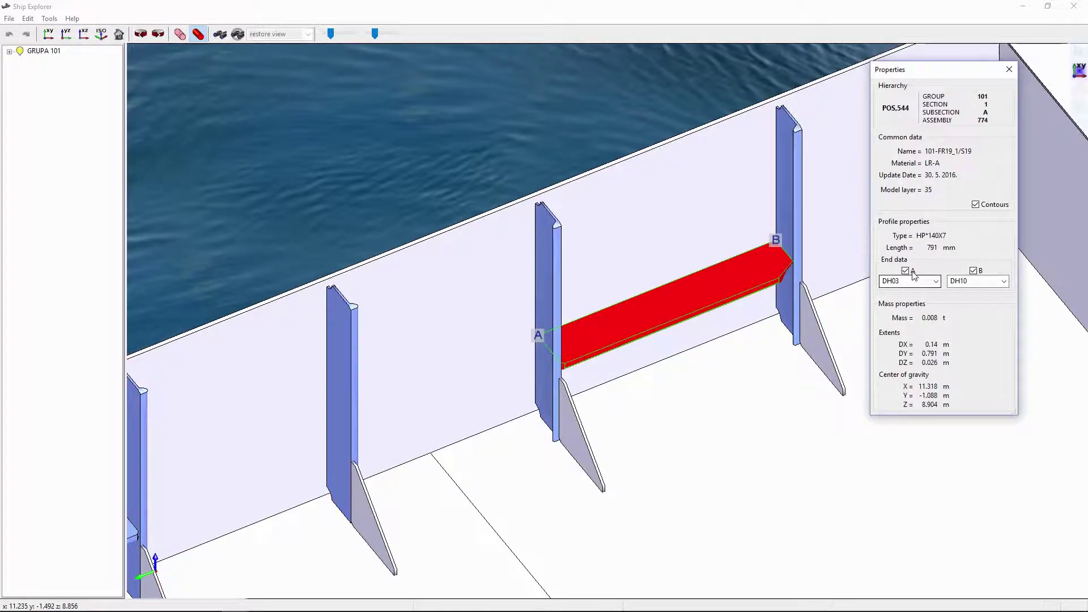
click(973, 270)
click(936, 281)
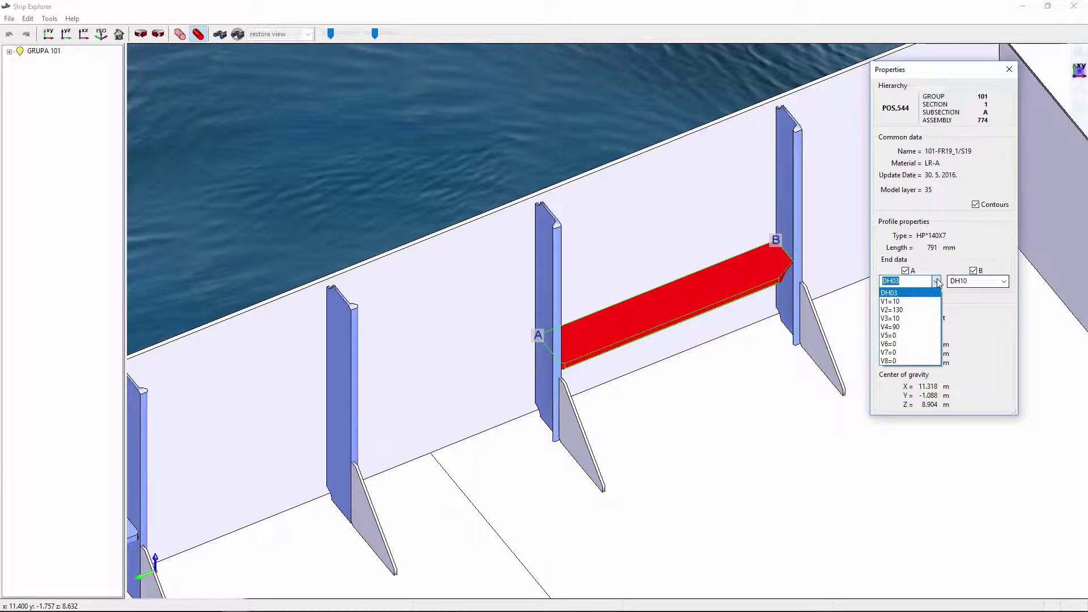
click(972, 281)
click(1004, 281)
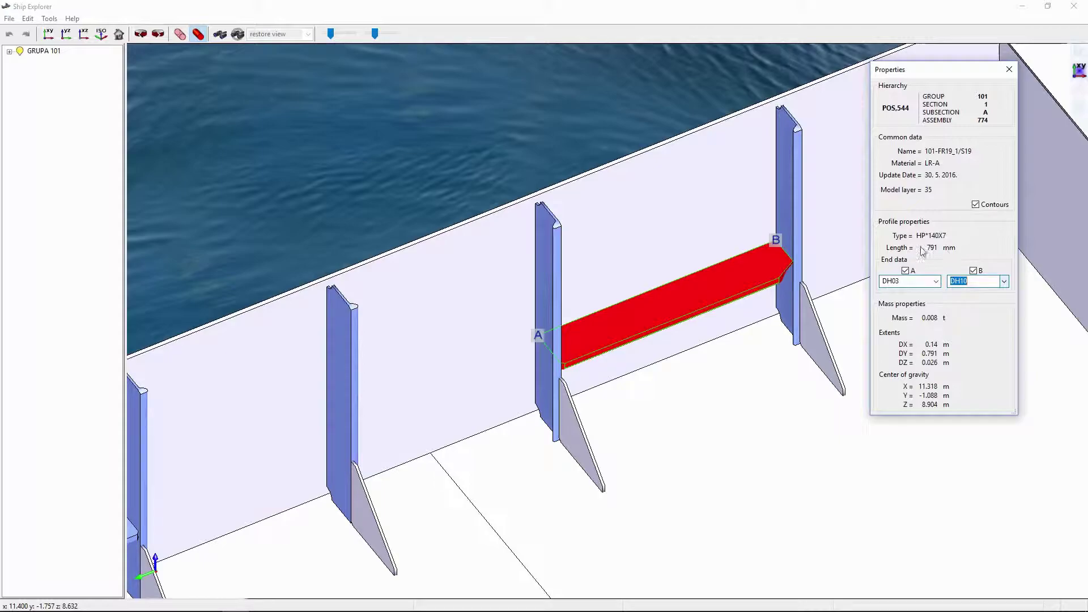
- Review the properties display options, then close the Properties panel
right_click(936, 221)
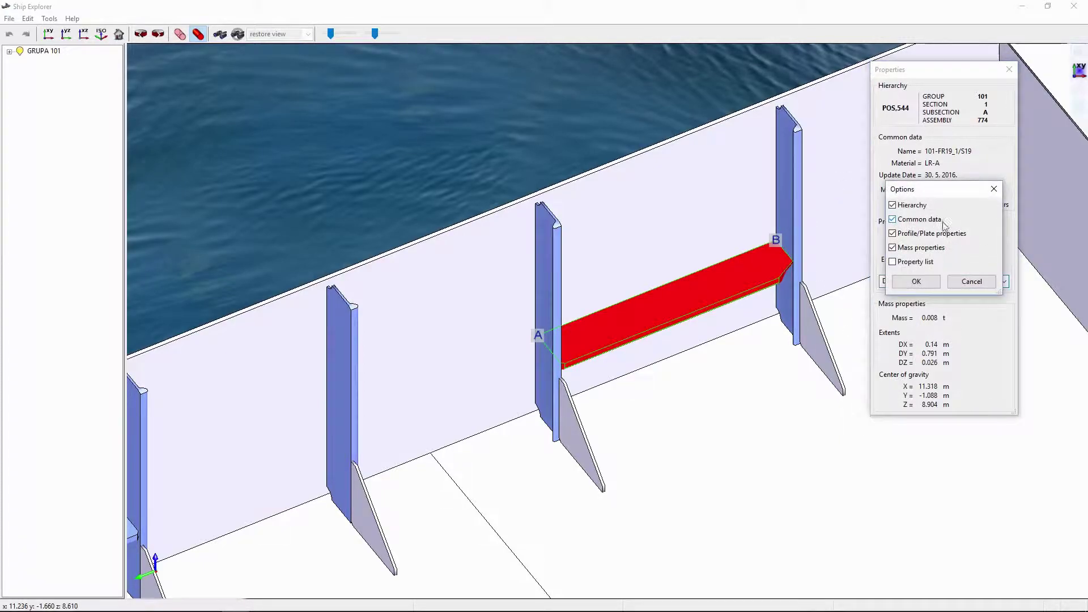
click(923, 280)
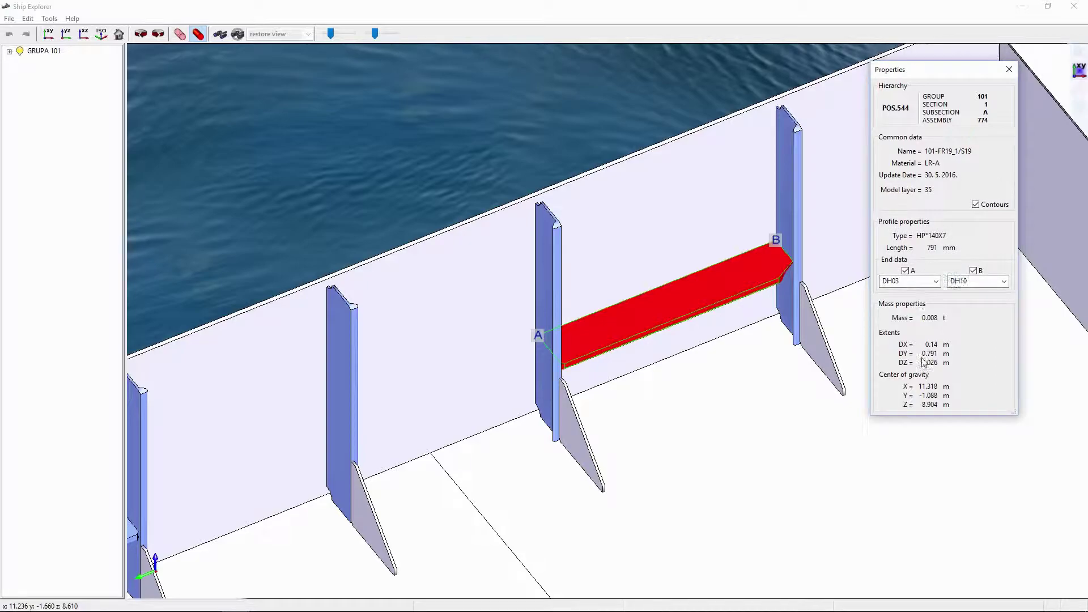
click(1008, 70)
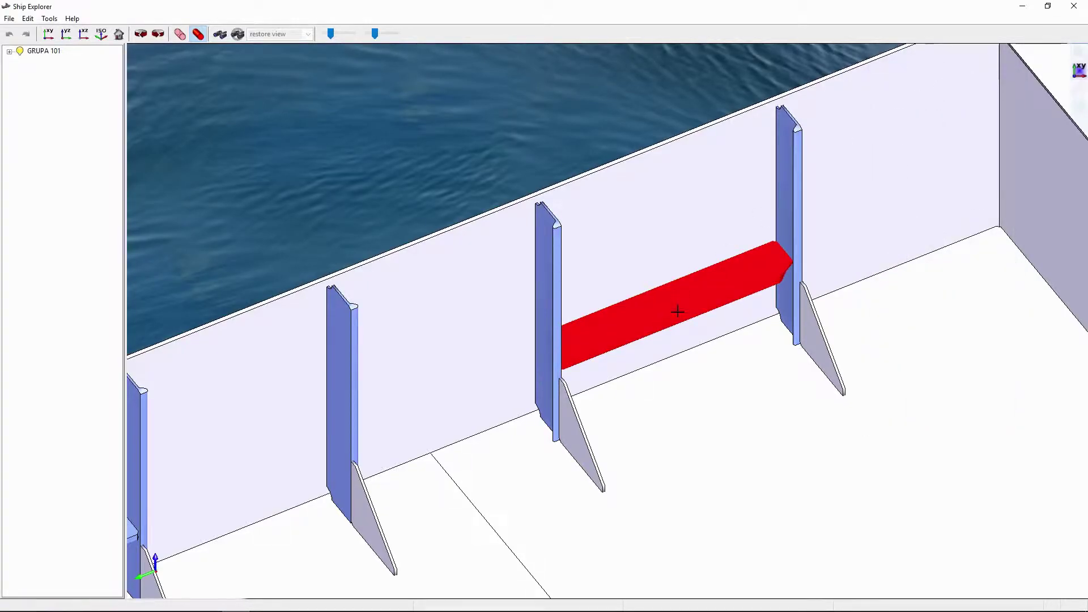
- Show a deck plate's properties, then compare the neighbouring deck plates on either side
mouse_move(678, 308)
middle_down()
mouse_move(634, 316)
mouse_move(600, 230)
mouse_move(649, 141)
middle_up()
scroll(601, 230, down, 3)
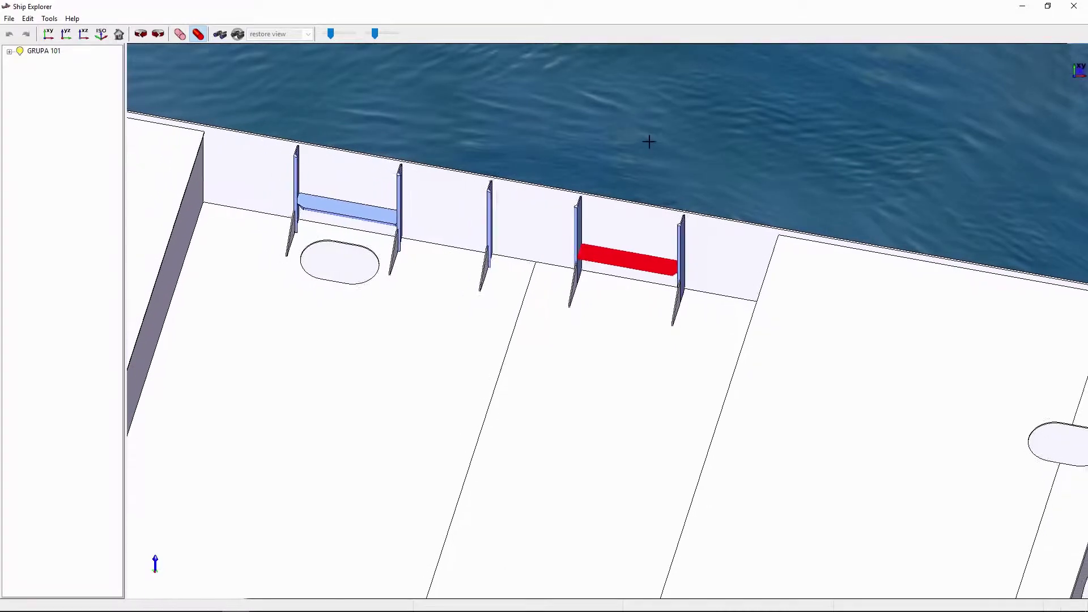
click(583, 384)
right_click(584, 384)
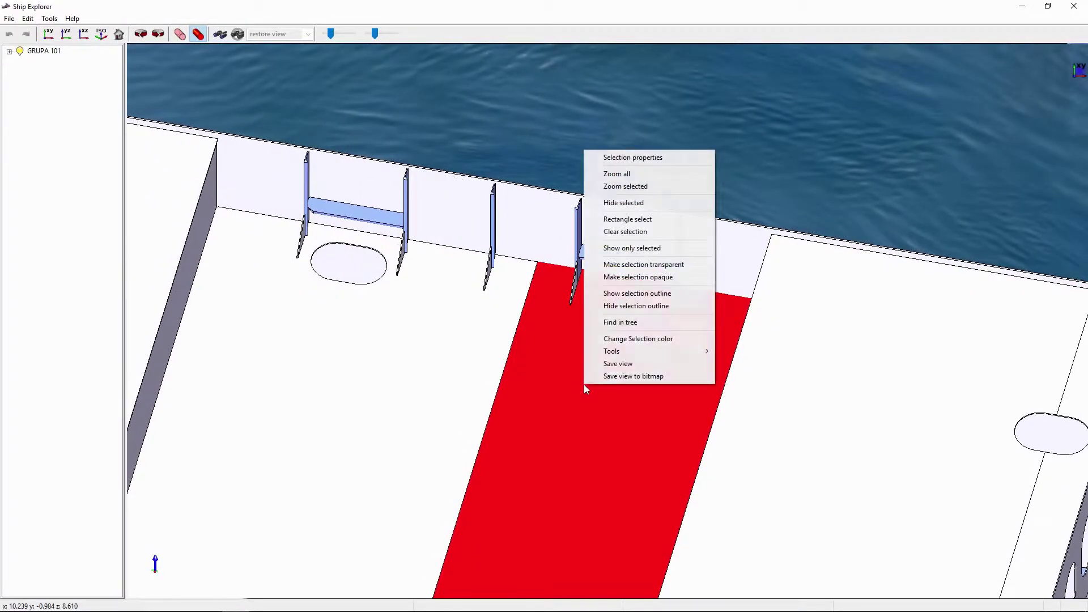
click(624, 158)
click(826, 448)
click(440, 385)
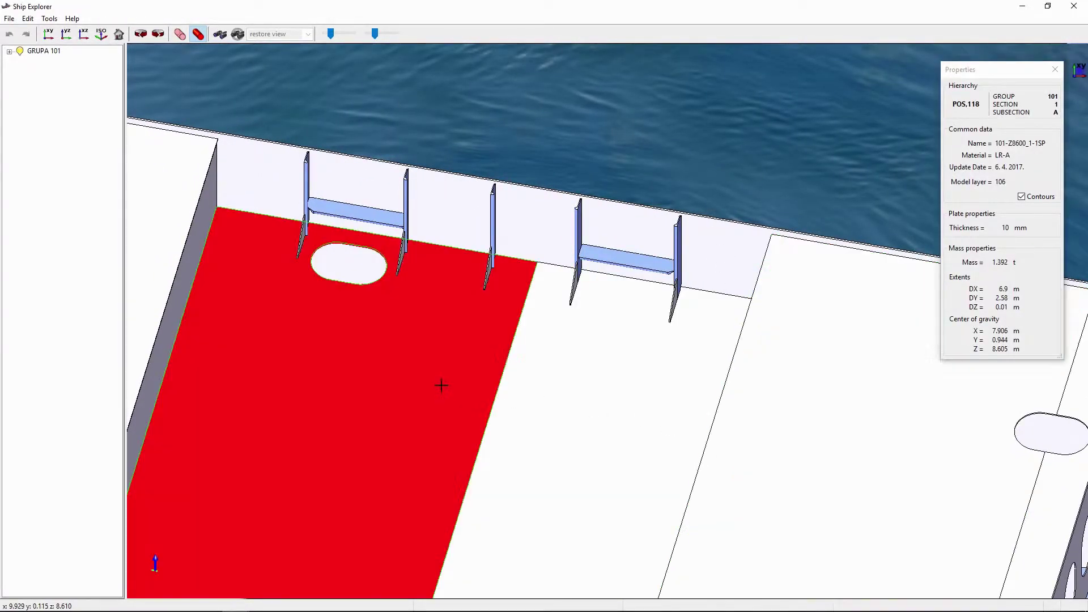
- Orbit to a side view and inspect two vertical plates, including POS,56
scroll(440, 385, down, 3)
middle_drag(445, 379, 503, 360)
scroll(556, 263, down, 3)
mouse_move(557, 262)
middle_down()
mouse_move(568, 311)
mouse_move(486, 401)
mouse_move(462, 304)
middle_up()
click(492, 396)
scroll(478, 401, up, 2)
click(478, 402)
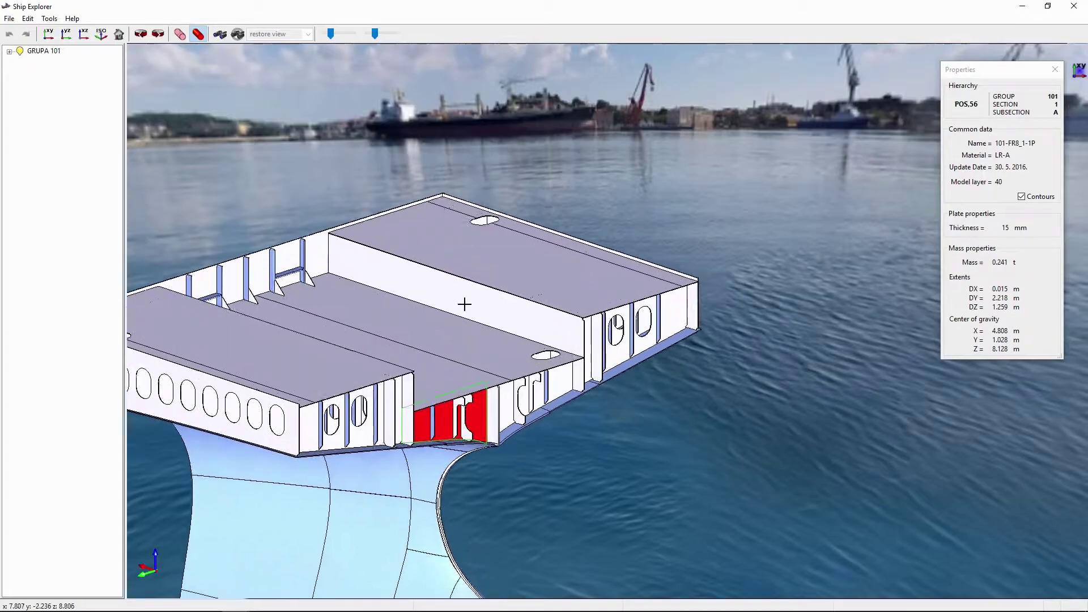
scroll(635, 289, up, 2)
scroll(621, 294, up, 2)
scroll(622, 294, down, 3)
mouse_move(590, 304)
middle_down()
mouse_move(522, 316)
mouse_move(533, 263)
middle_up()
- Select GRUPA 101 to read its 88.744 t mass, then clear the selection and close properties
click(47, 52)
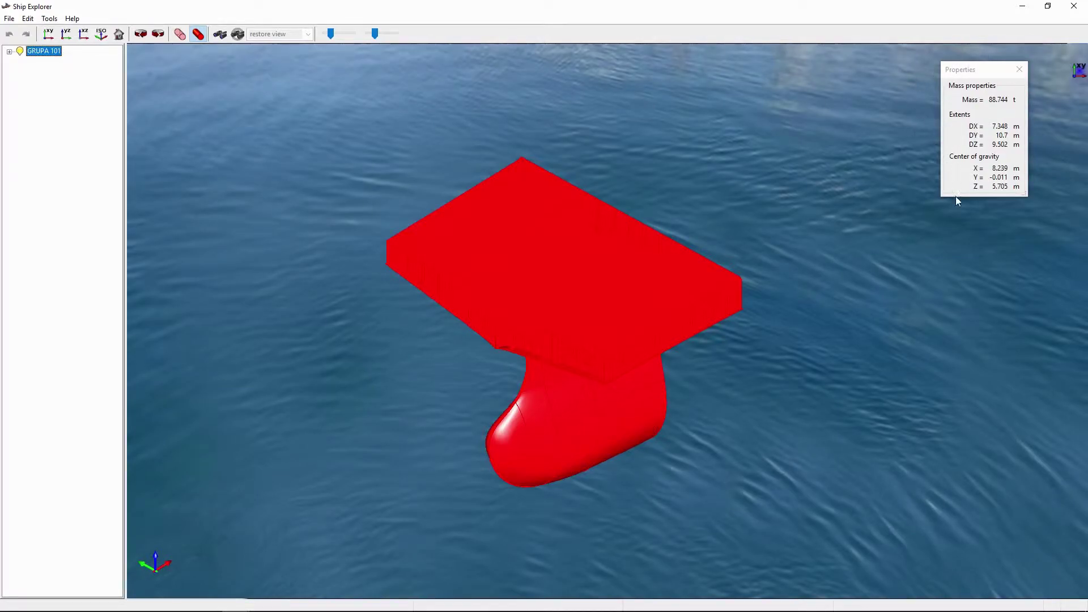
click(836, 134)
click(1019, 69)
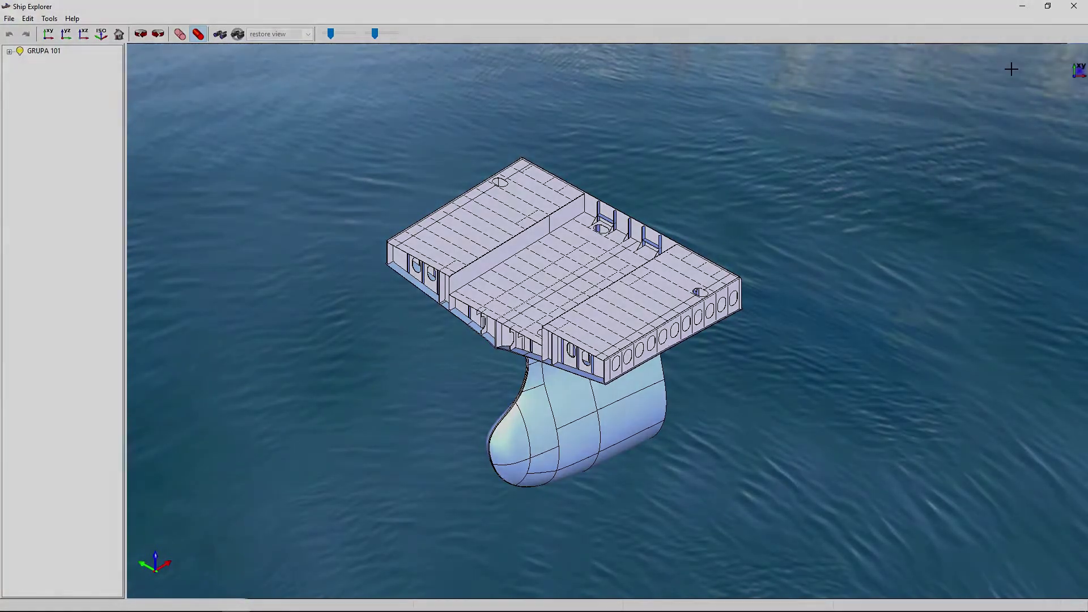